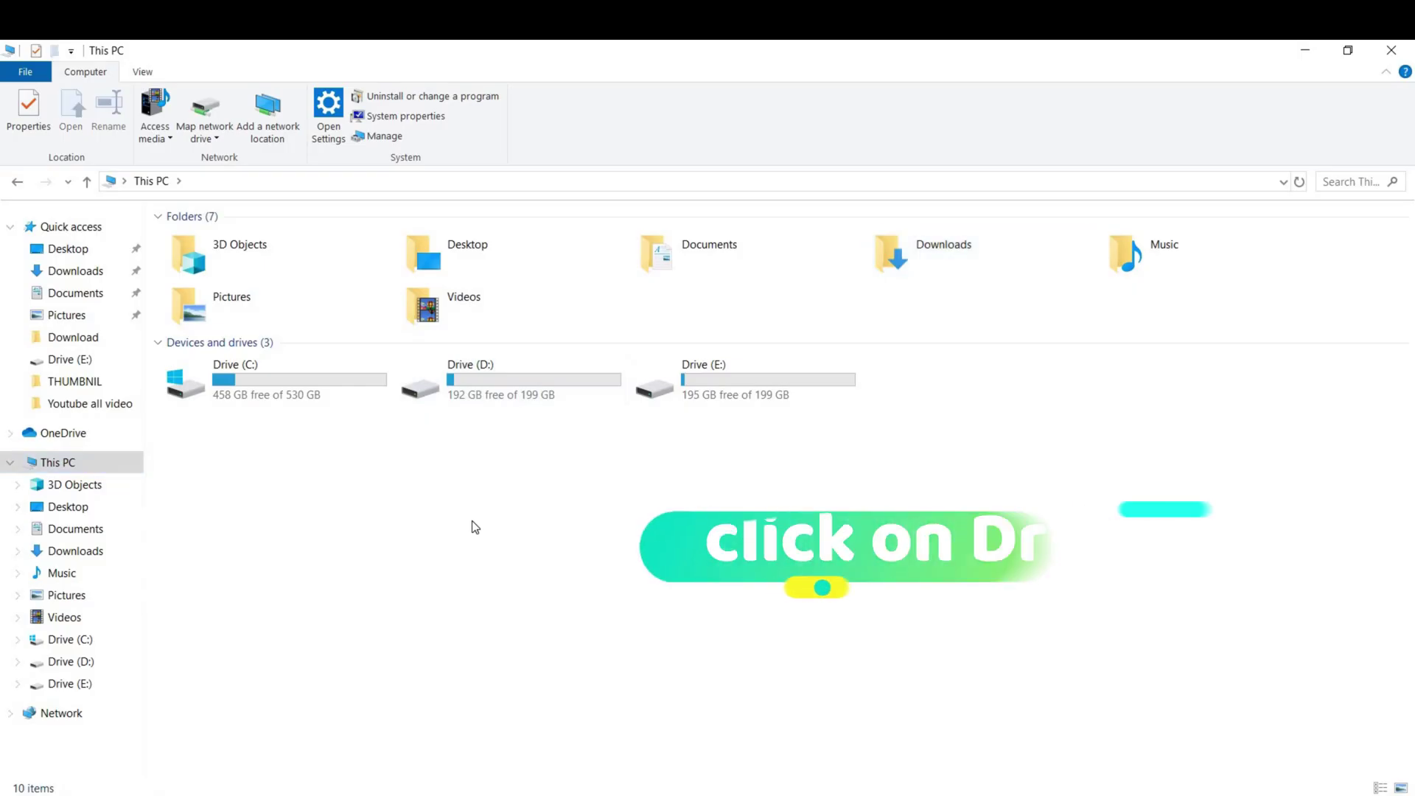
Run Disk Cleanup from Drive (C:) Properties and delete the checked unnecessary files
{"action": "right_click", "coordinate": [305, 400]}
{"action": "left_click", "coordinate": [354, 781]}
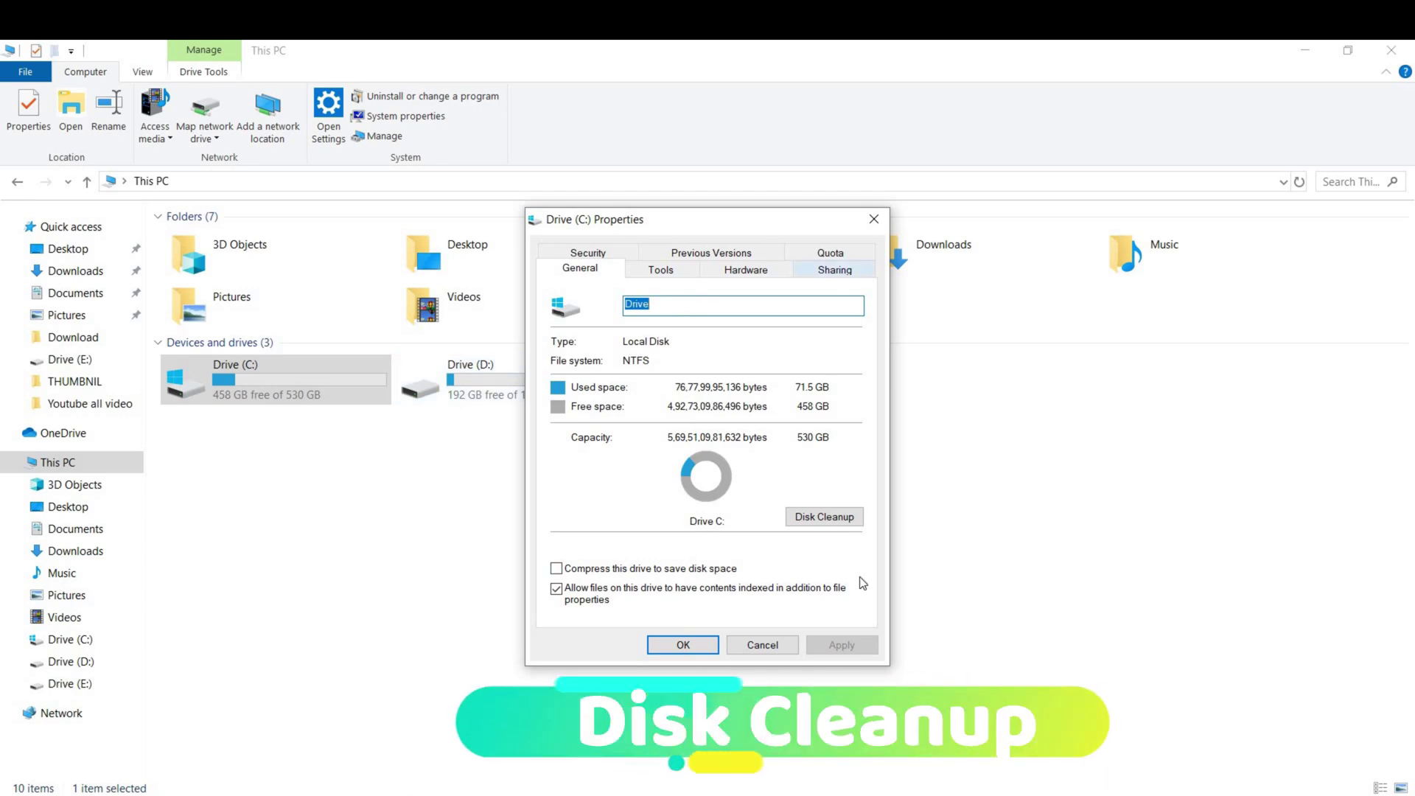
{"action": "left_click", "coordinate": [832, 519]}
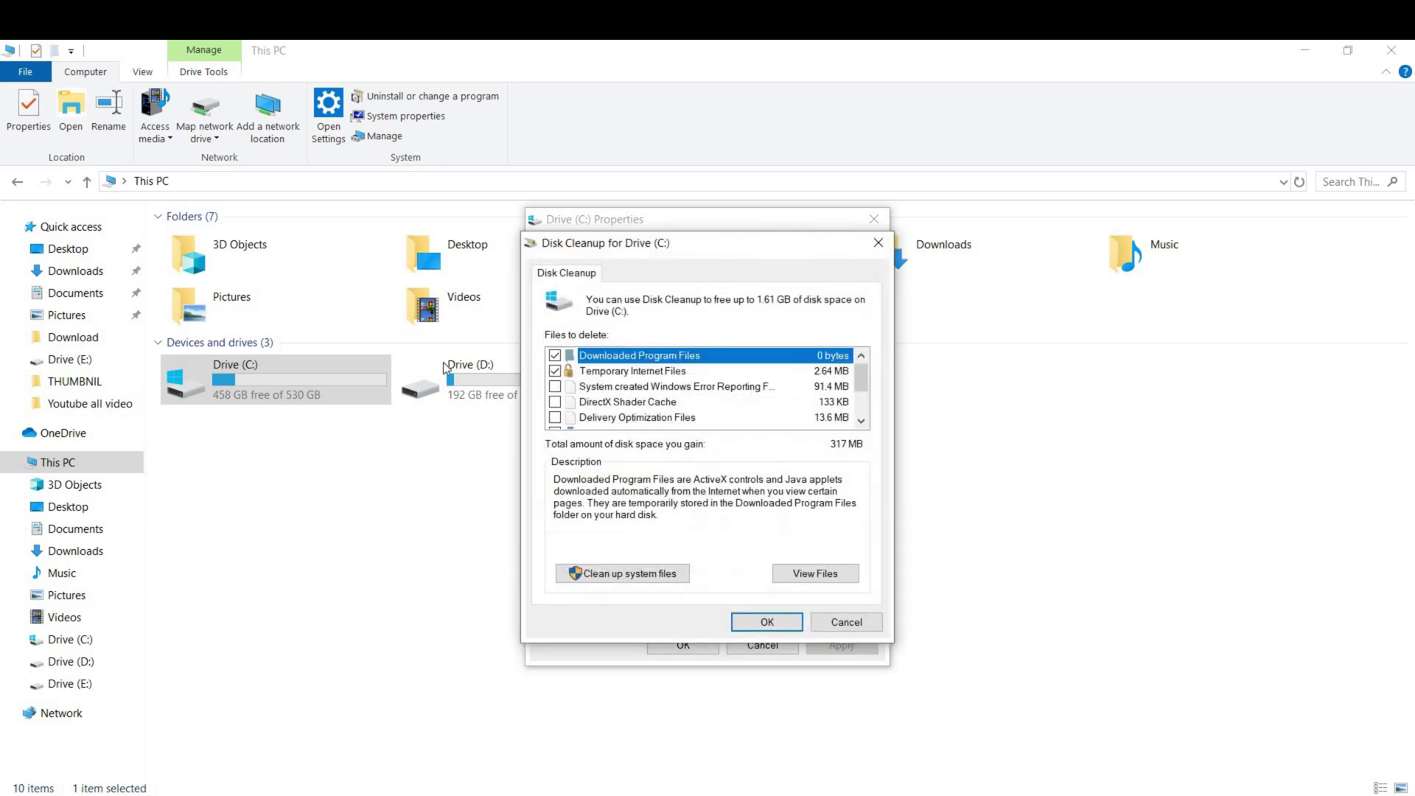
{"action": "left_click", "coordinate": [649, 575]}
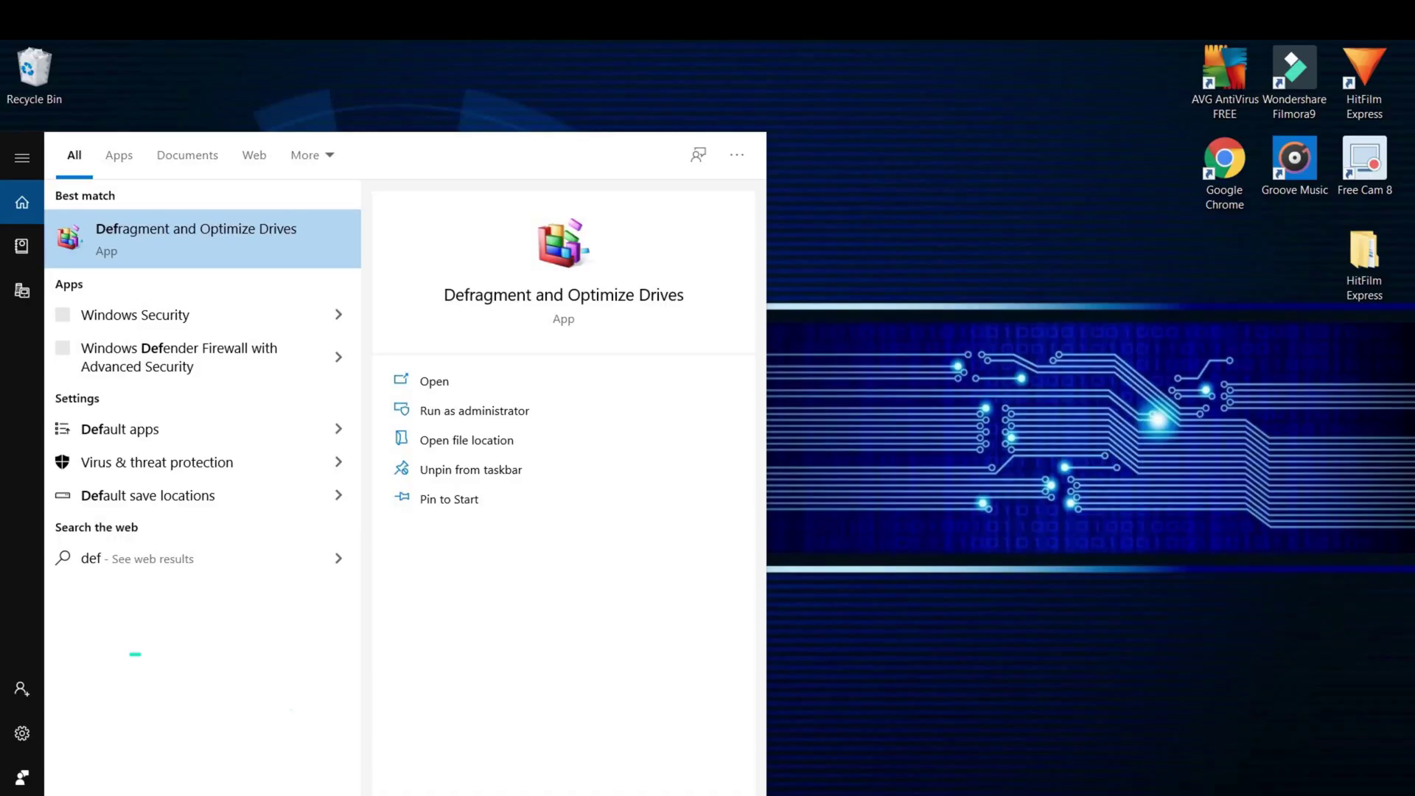
Launch Defragment and Optimize Drives from Start search and optimize Drive (C:)
{"action": "type", "text": "r"}
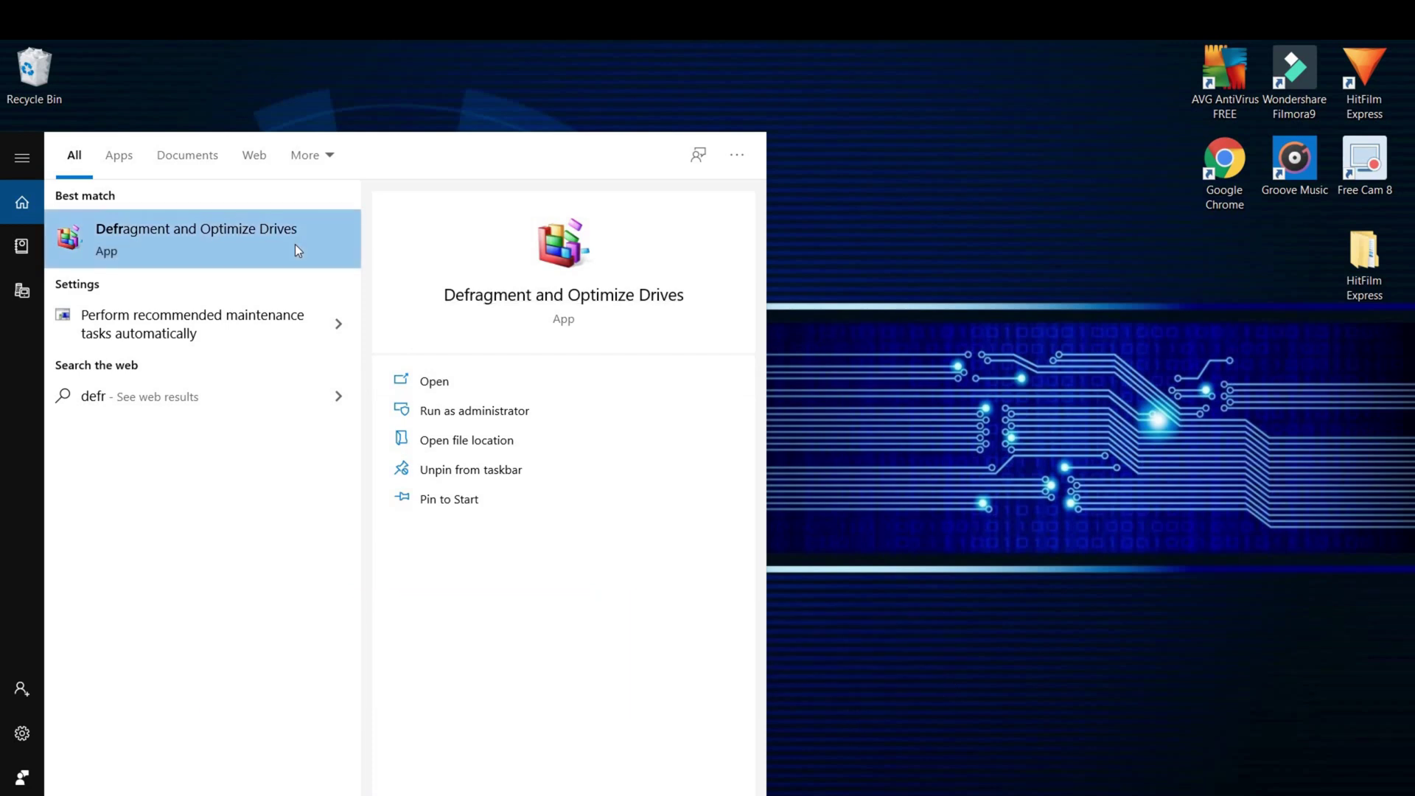
{"action": "left_click", "coordinate": [434, 382]}
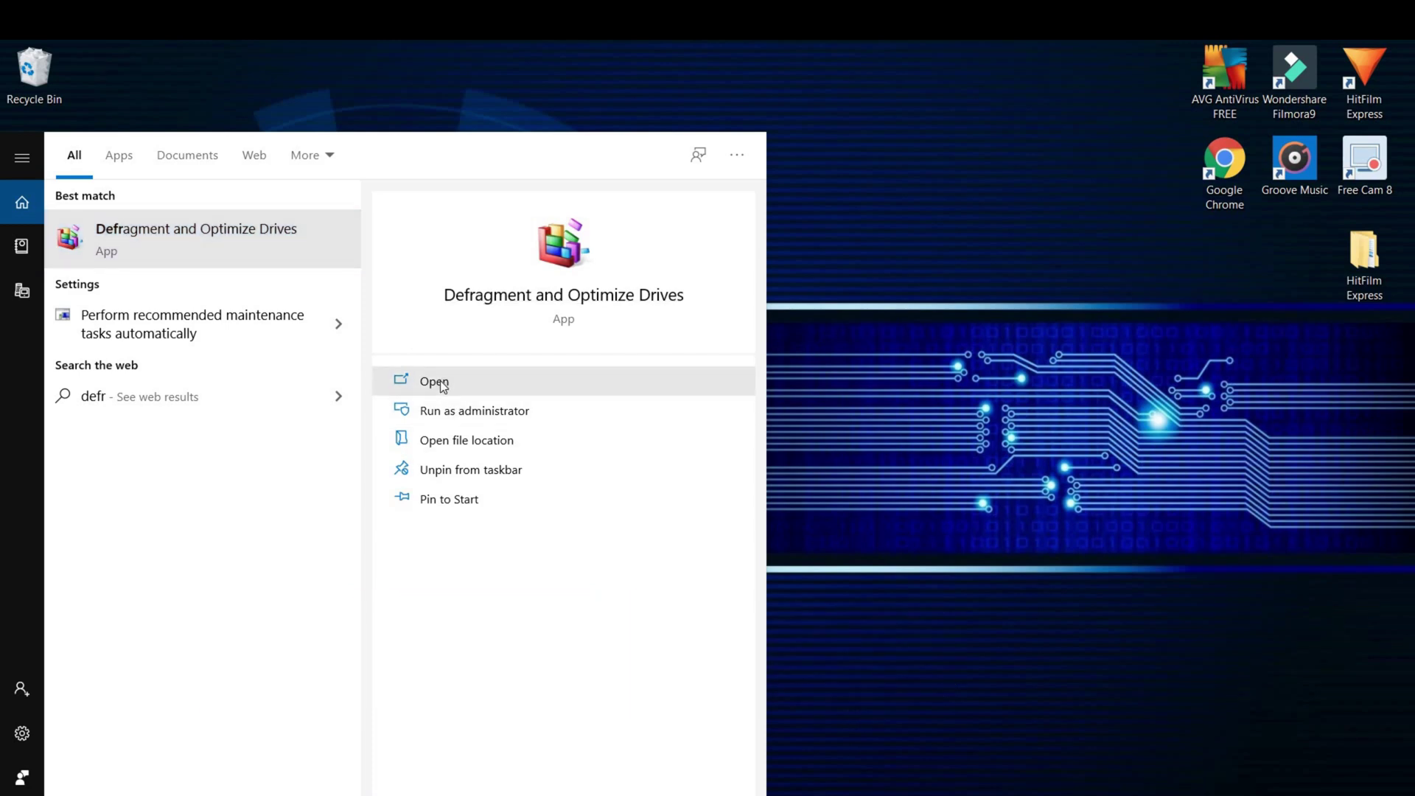
{"action": "left_click", "coordinate": [441, 382]}
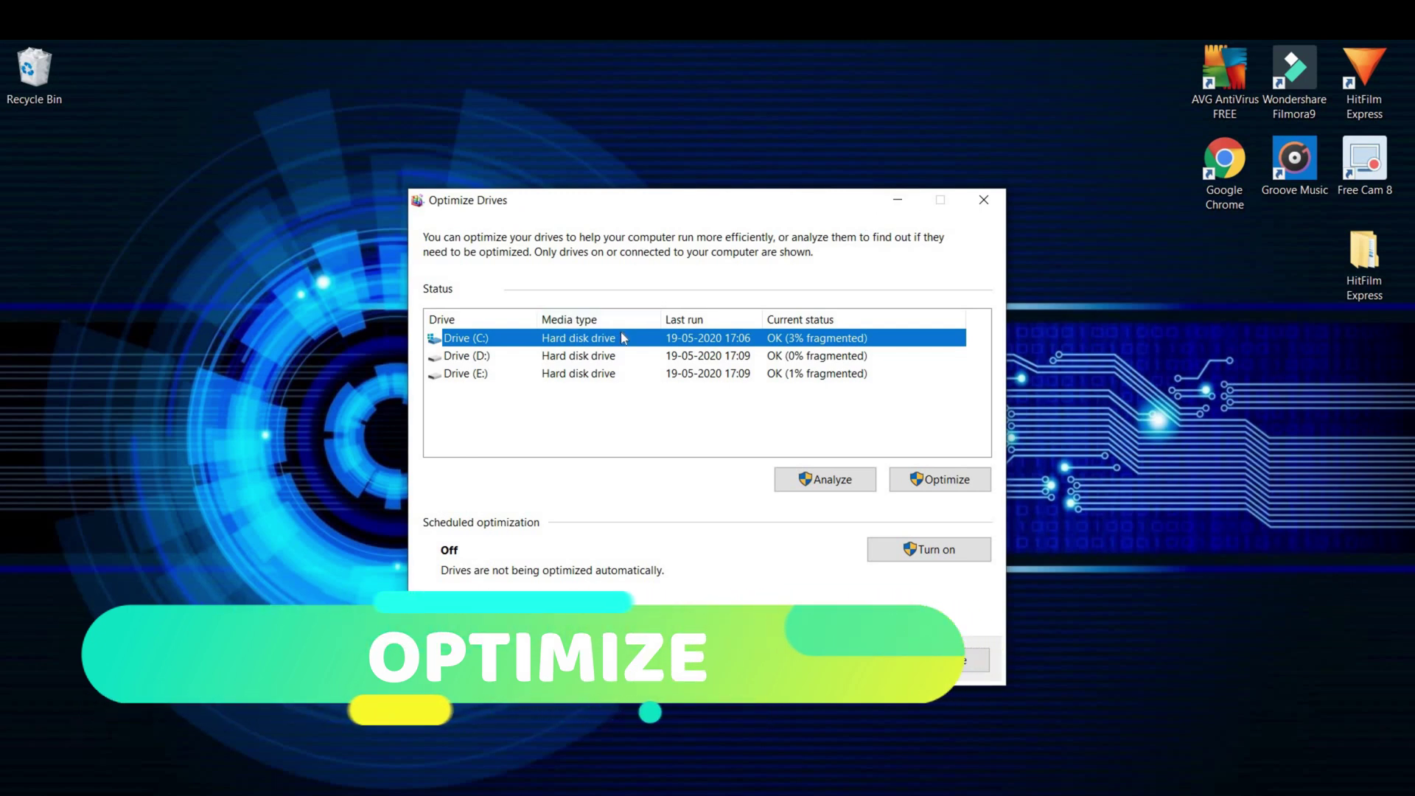
{"action": "left_click", "coordinate": [914, 484]}
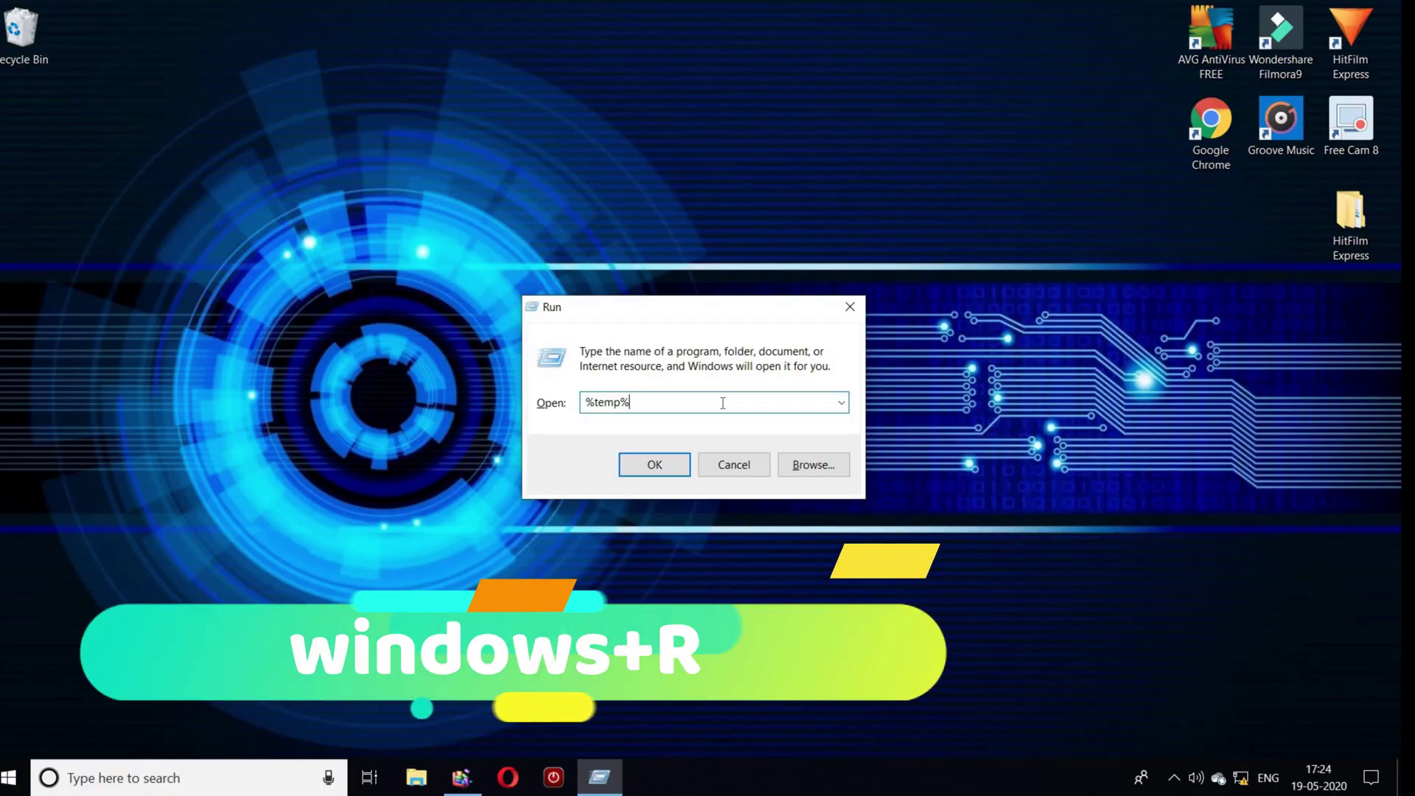
Run 'temp' from the Run dialog to open C:\Windows\Temp in File Explorer
{"action": "key", "text": "Escape"}
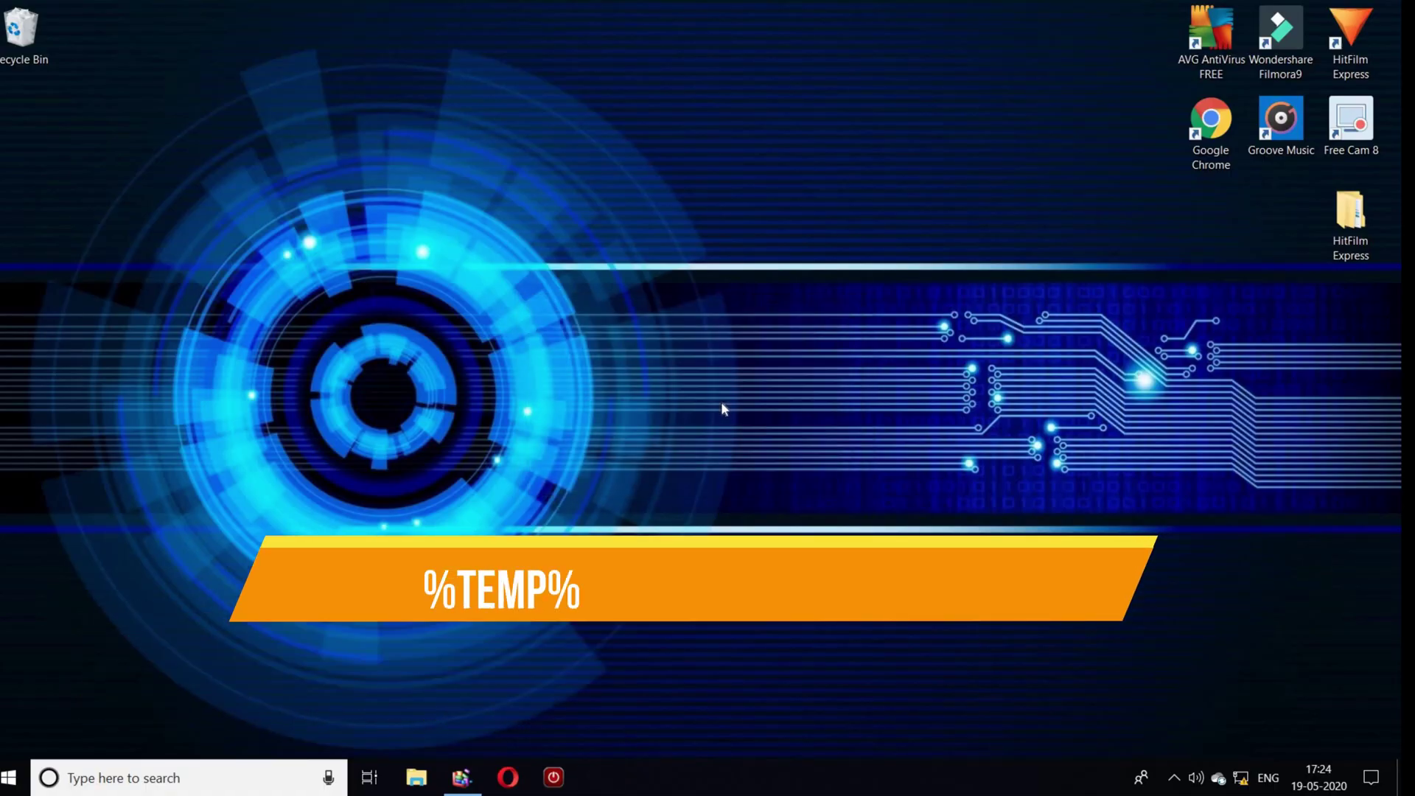
{"action": "key", "text": "super+r"}
{"action": "left_click", "coordinate": [723, 403]}
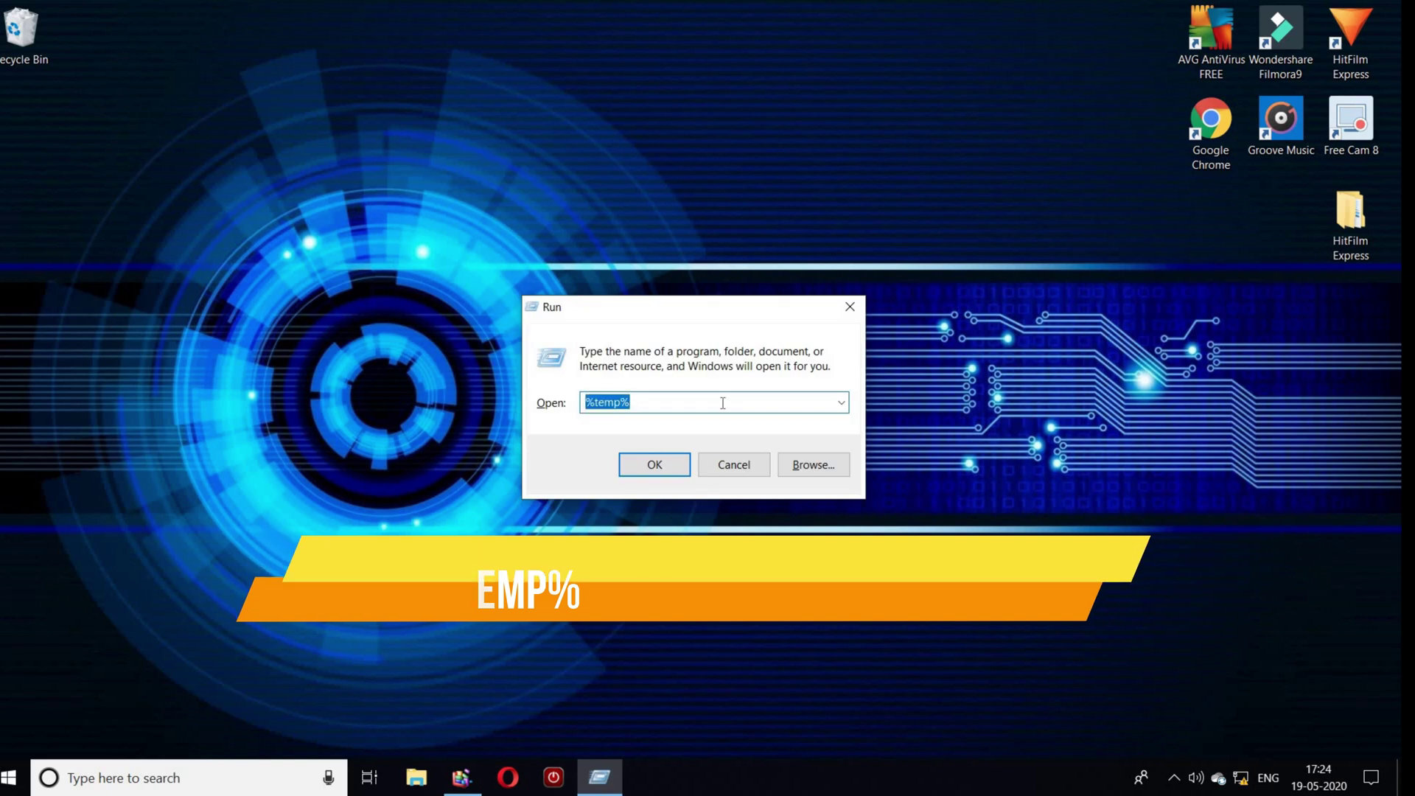
{"action": "left_click", "coordinate": [723, 404]}
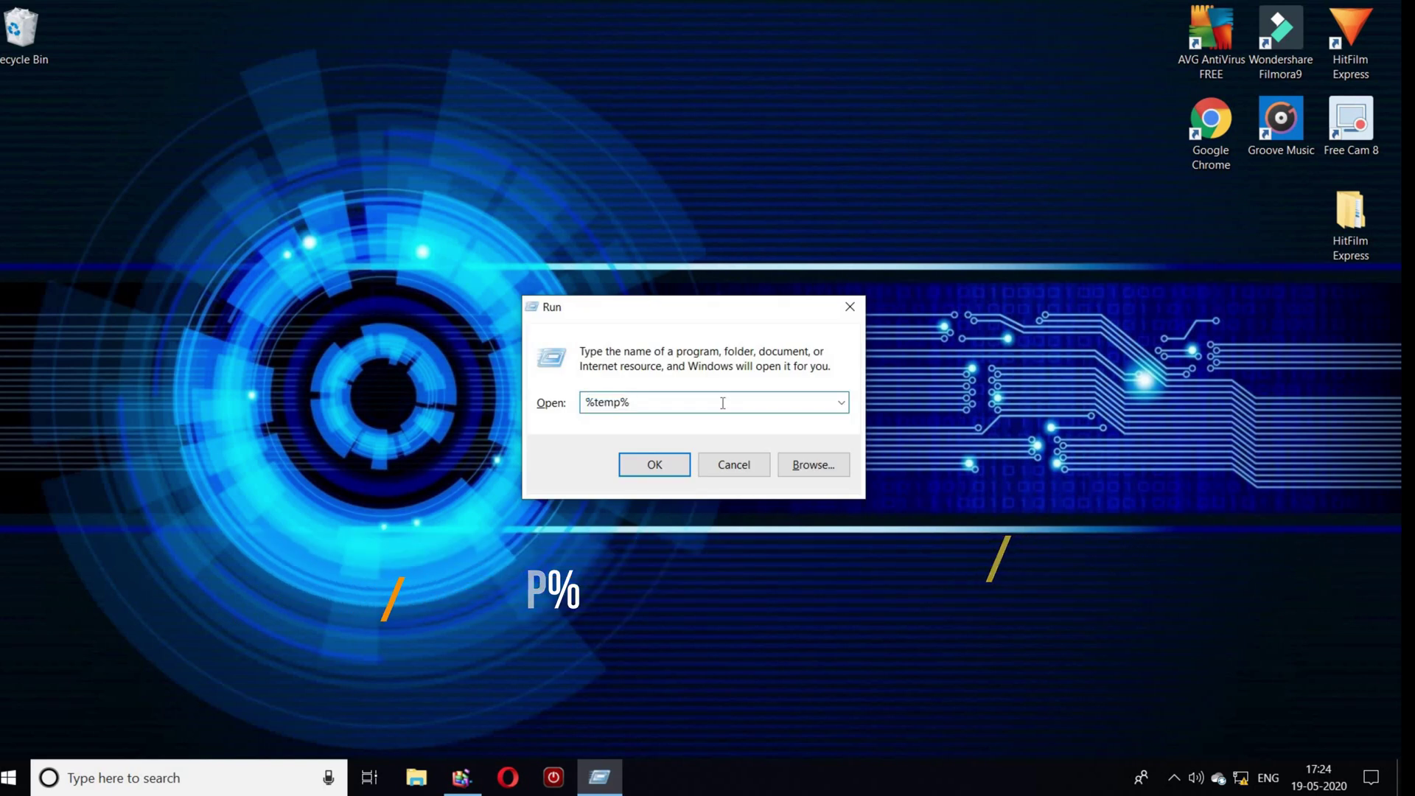
{"action": "key", "text": "Return"}
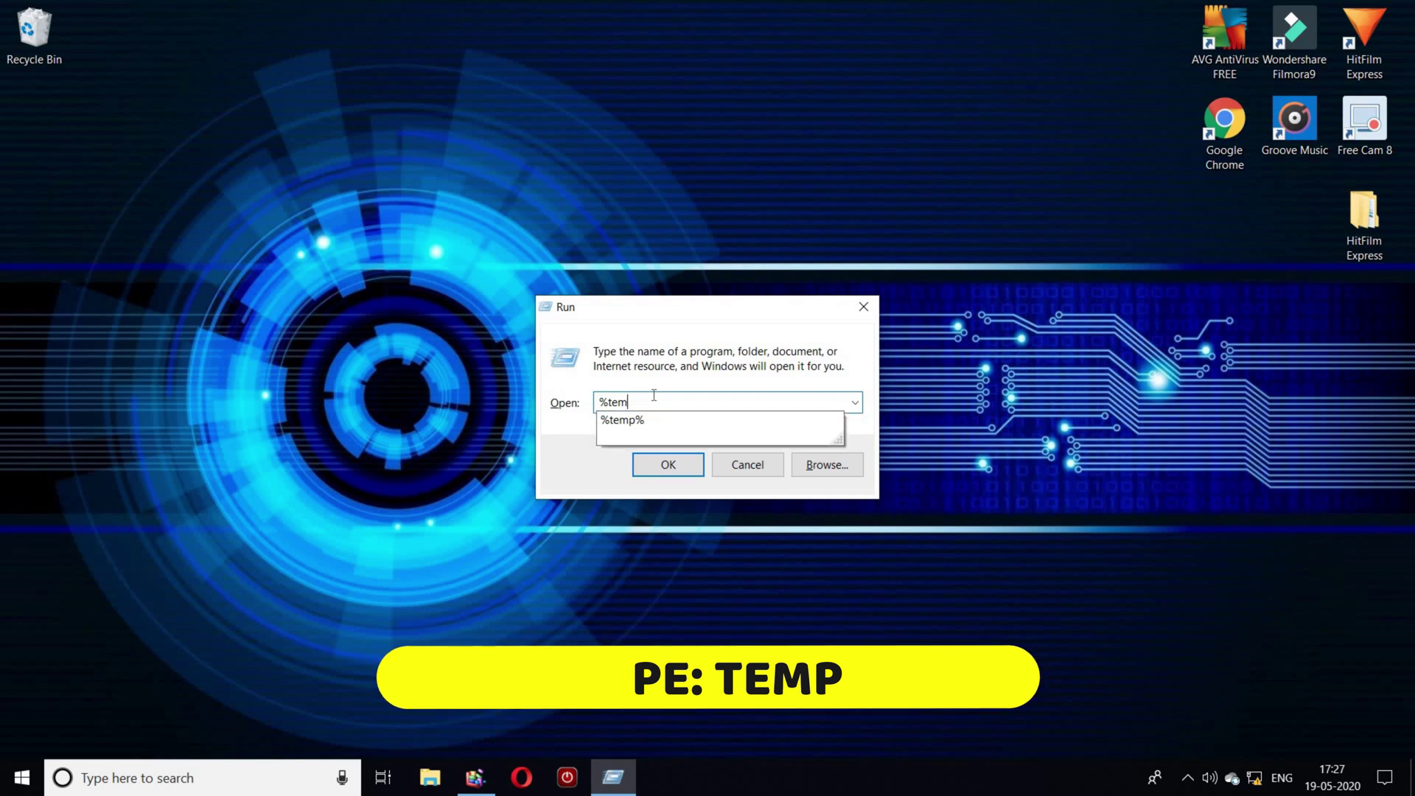
{"action": "key", "text": "BackSpace"}
{"action": "key", "text": "BackSpace"}
{"action": "key", "text": "BackSpace"}
{"action": "key", "text": "BackSpace"}
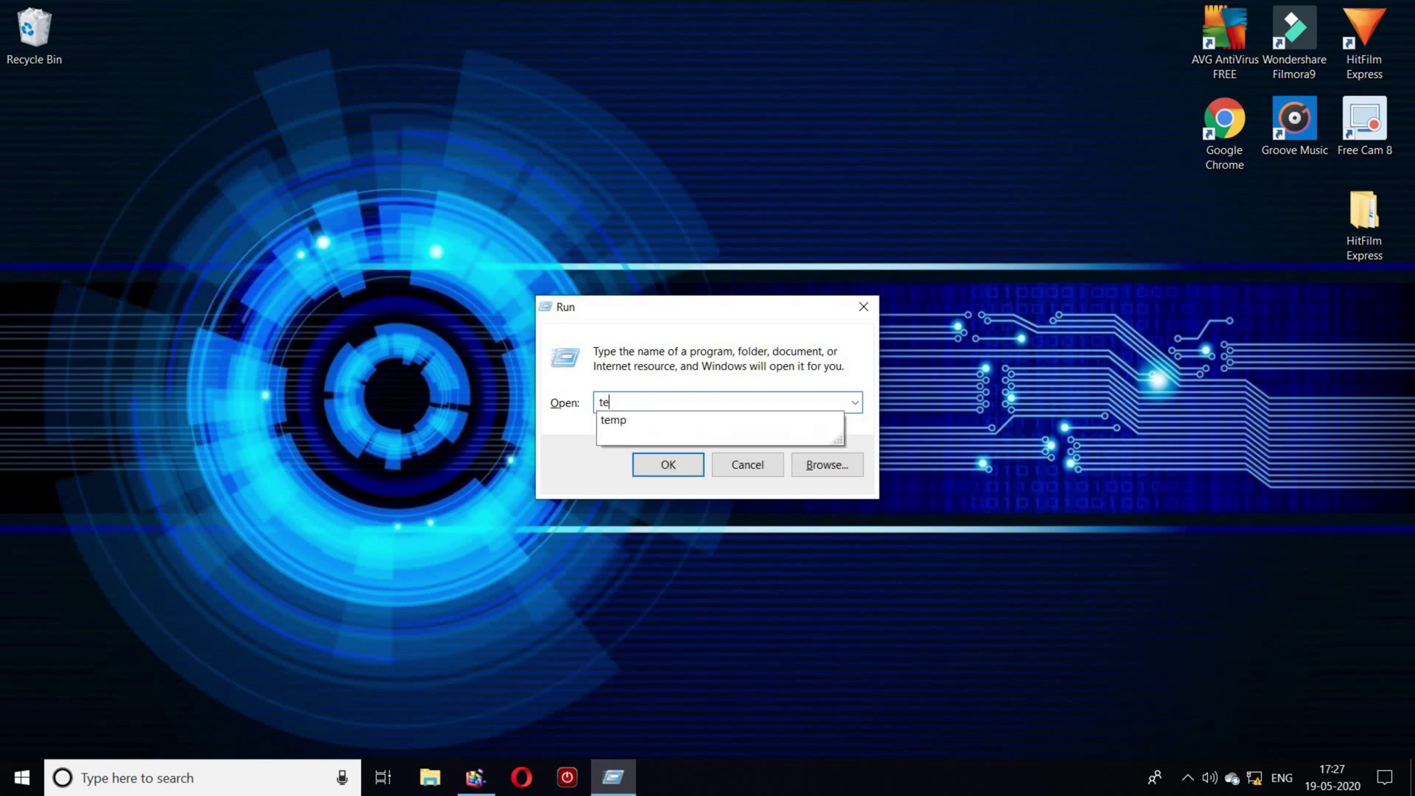
{"action": "key", "text": "Return"}
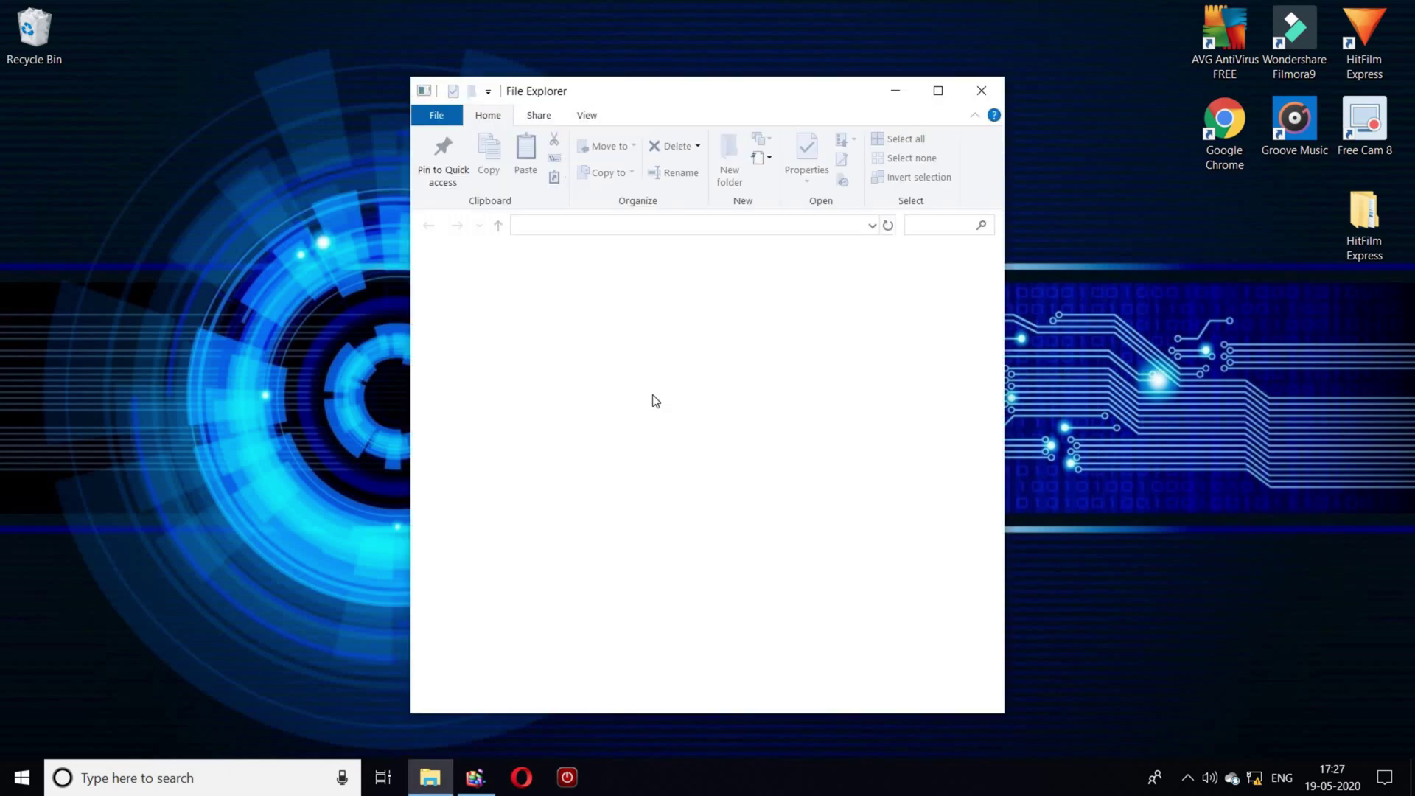
Maximize the Temp folder window, select all 25 items and delete them
{"action": "left_click", "coordinate": [954, 87]}
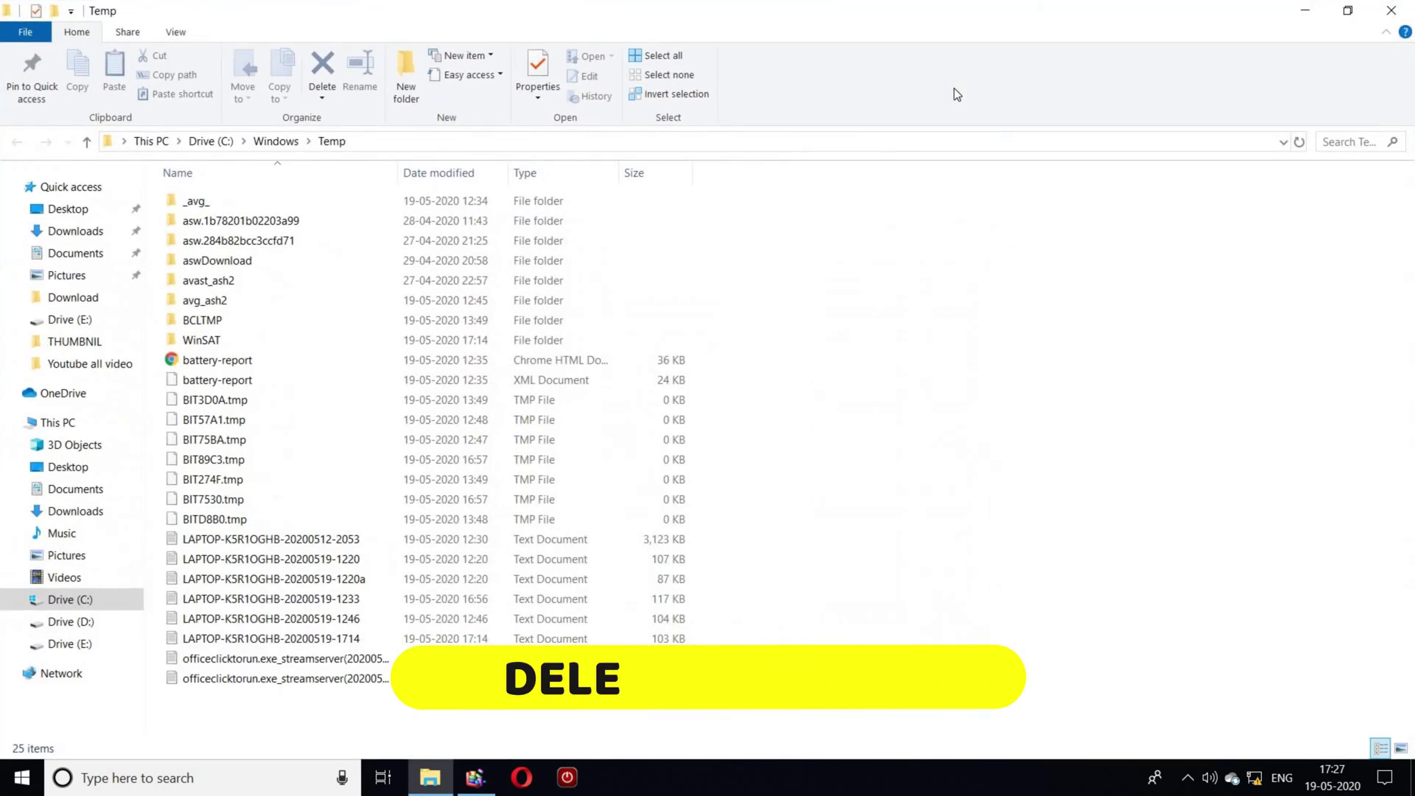
{"action": "key", "text": "ctrl+a"}
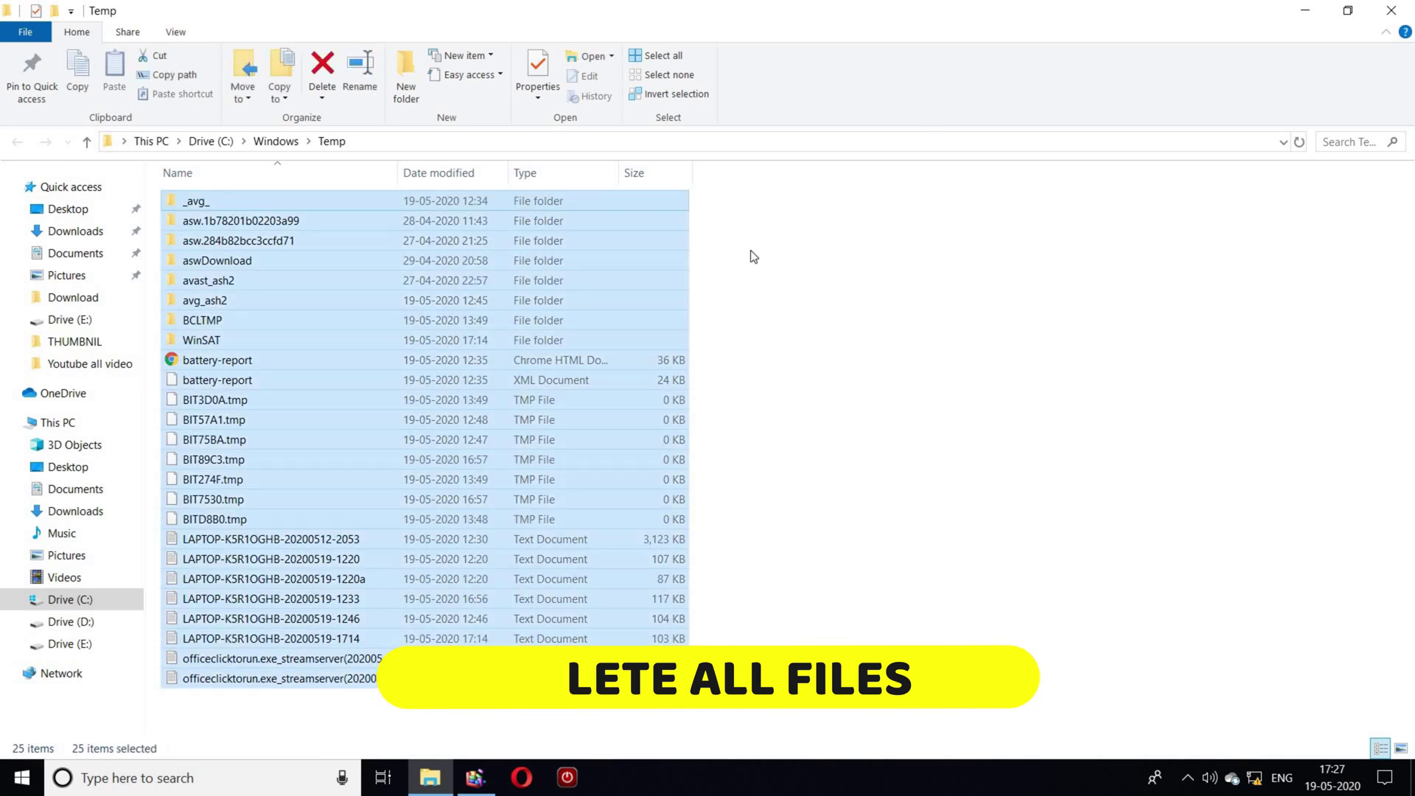
{"action": "right_click", "coordinate": [667, 316]}
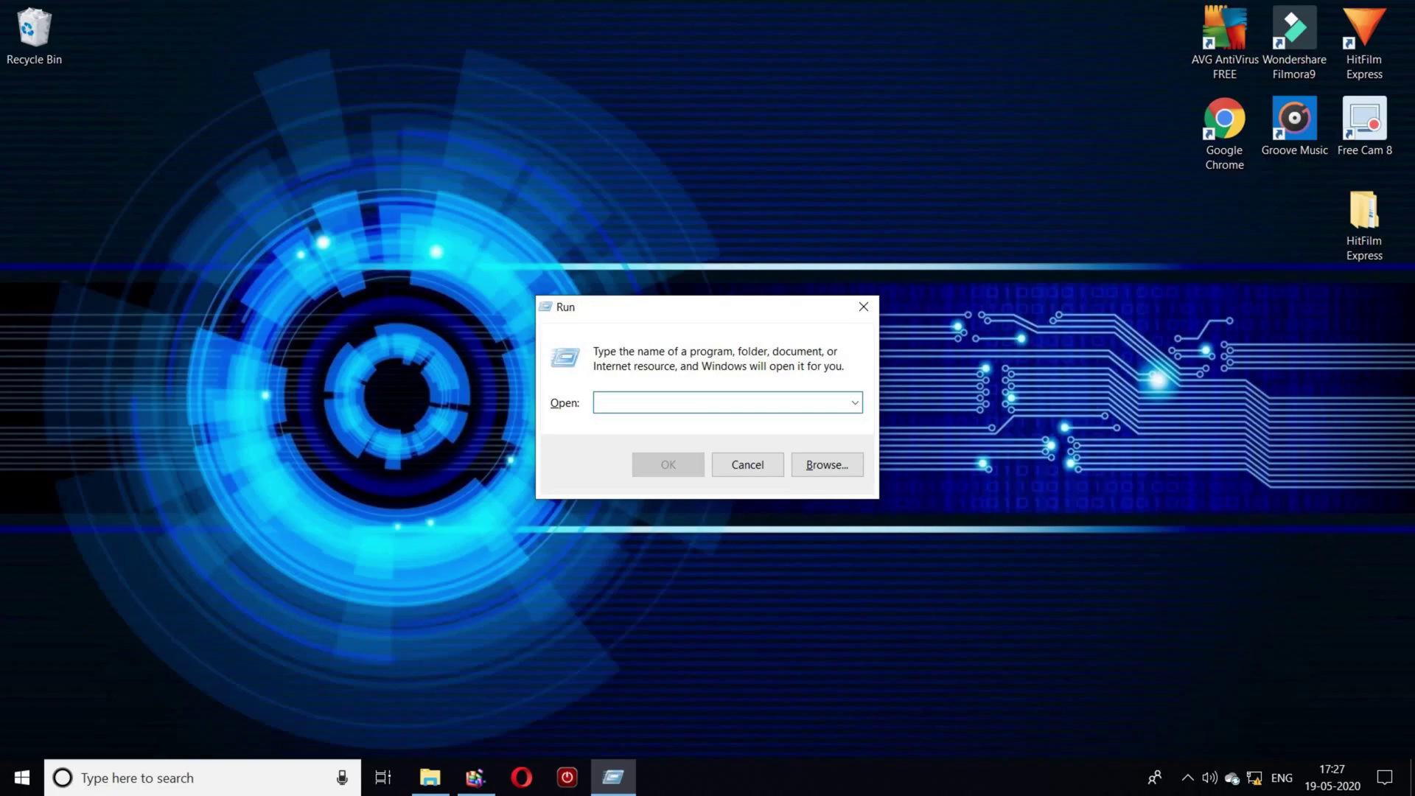
{"action": "type", "text": "prefetch"}
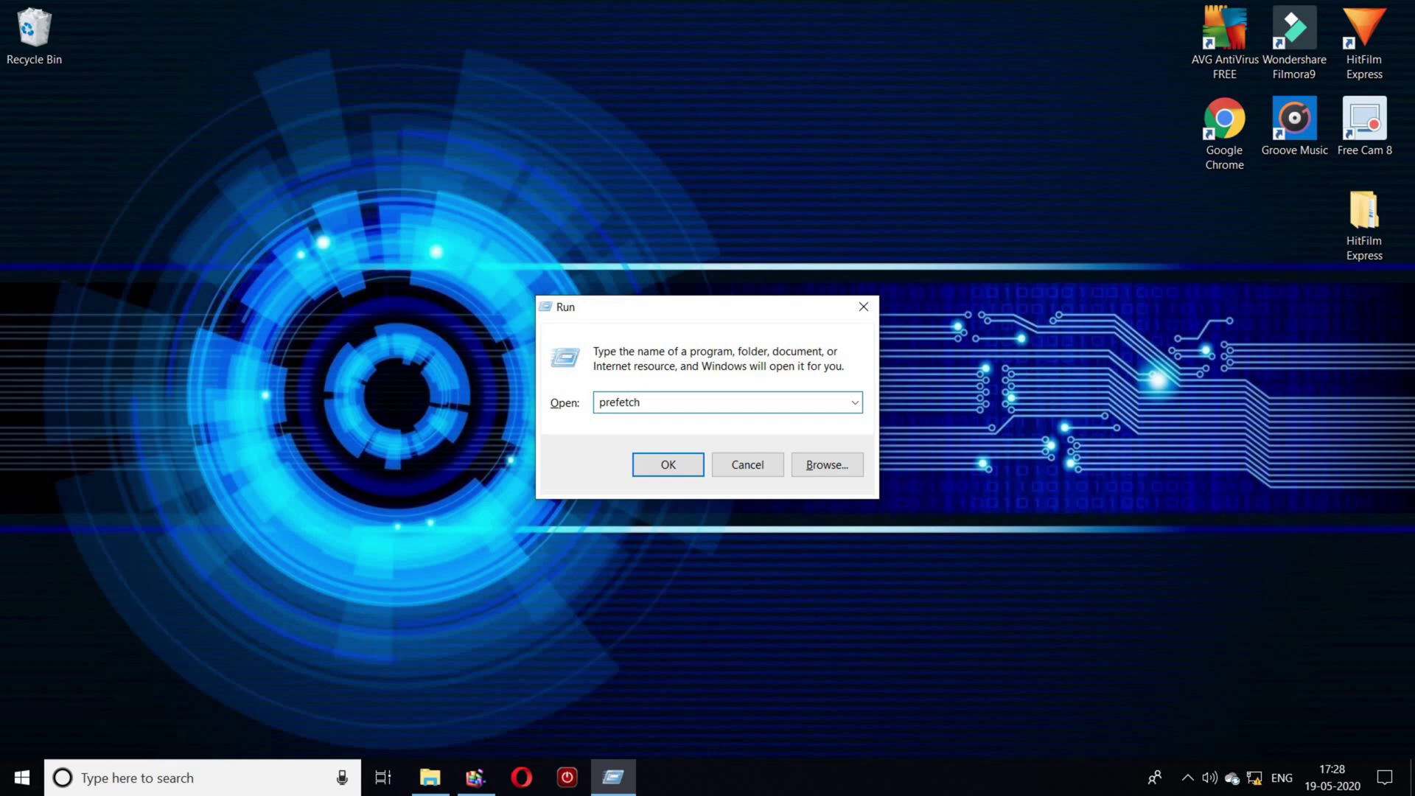
Run 'prefetch', continue past the access prompt, and delete all 366 prefetch items
{"action": "key", "text": "Return"}
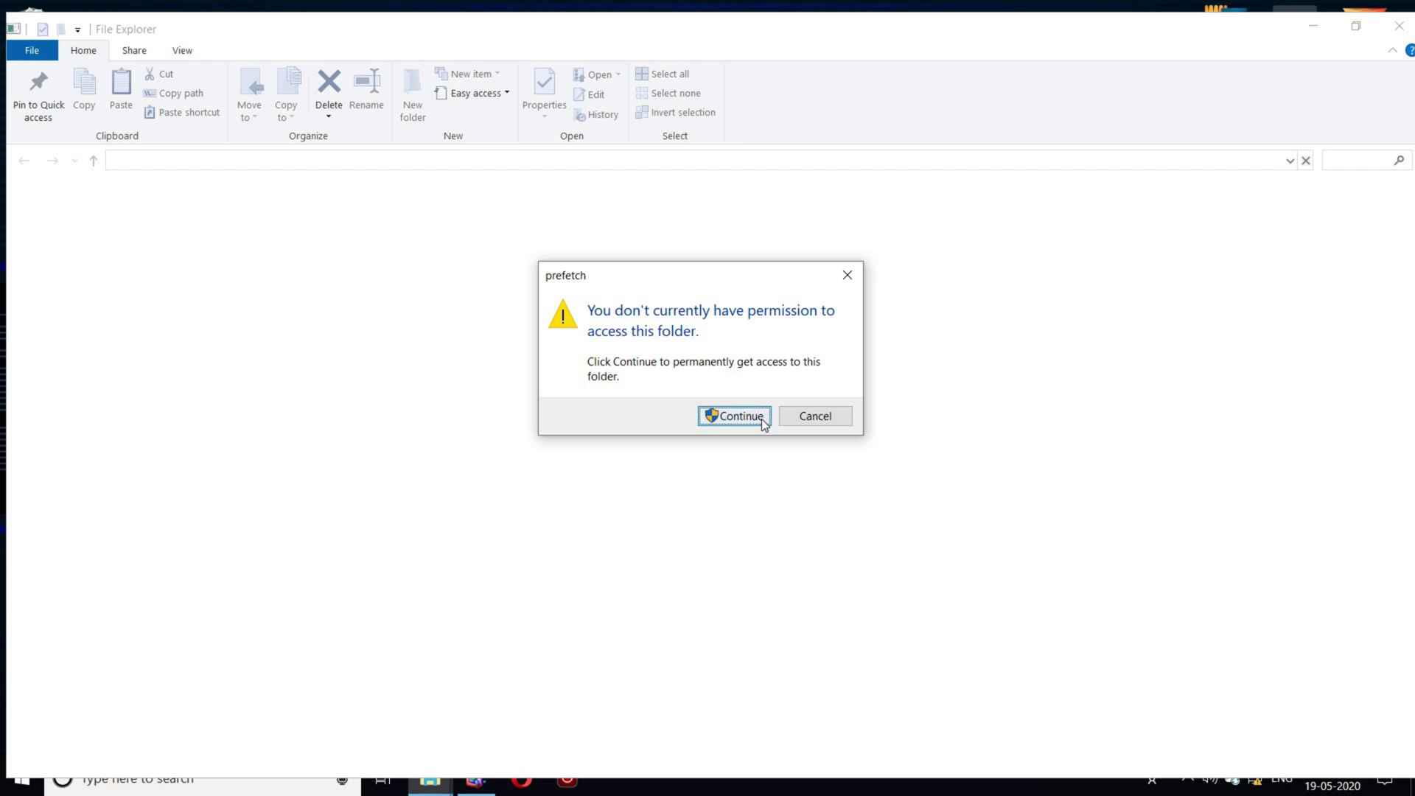
{"action": "left_click", "coordinate": [746, 415]}
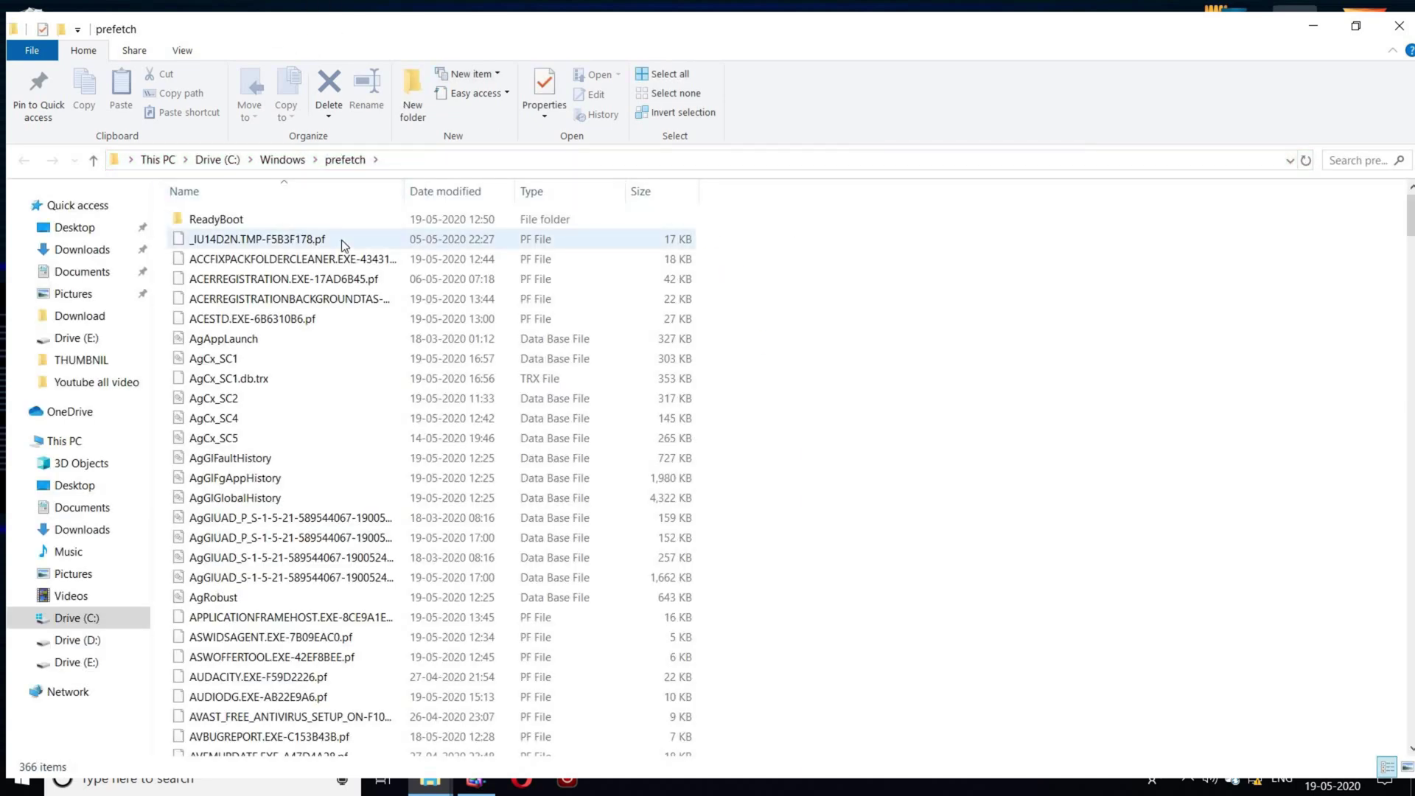
{"action": "key", "text": "ctrl+a"}
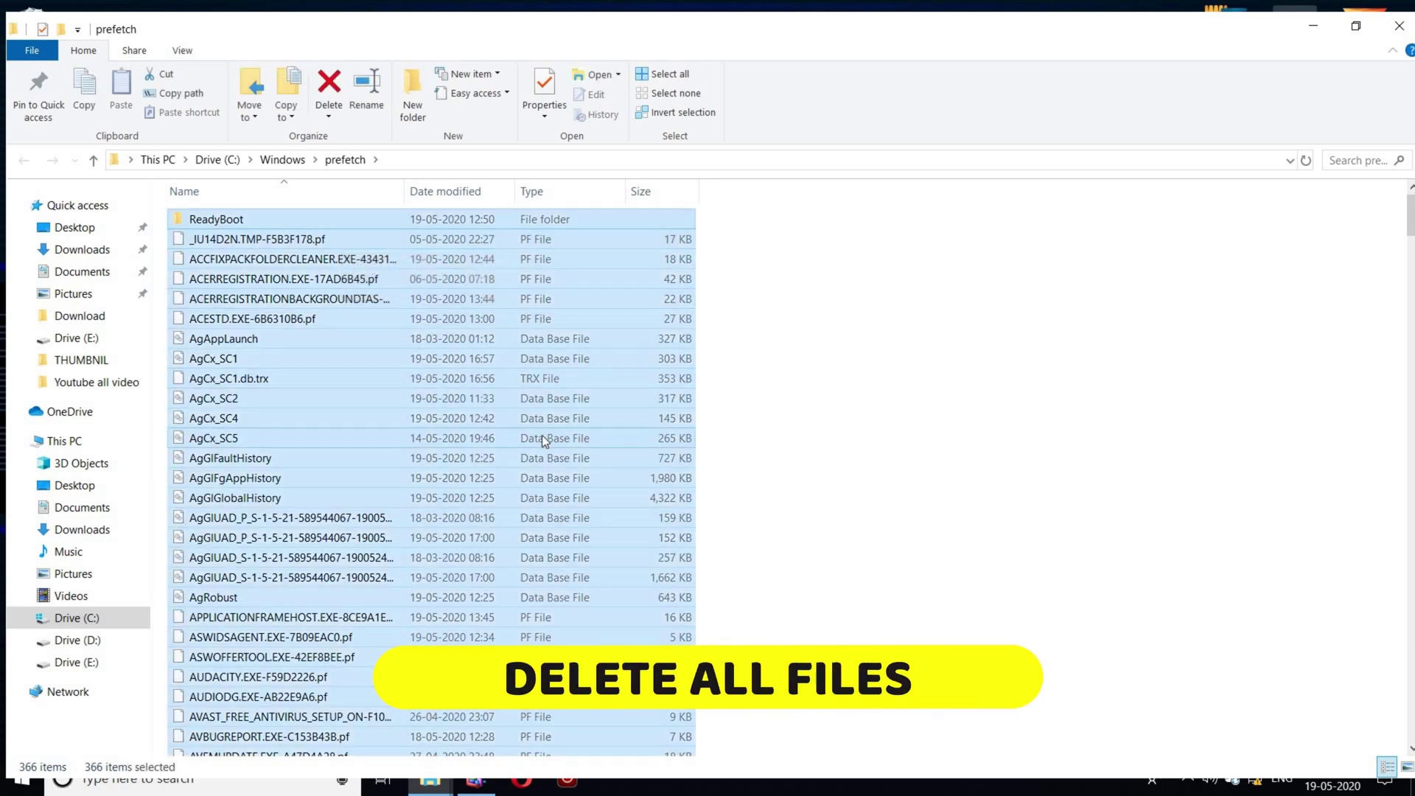
{"action": "right_click", "coordinate": [542, 435]}
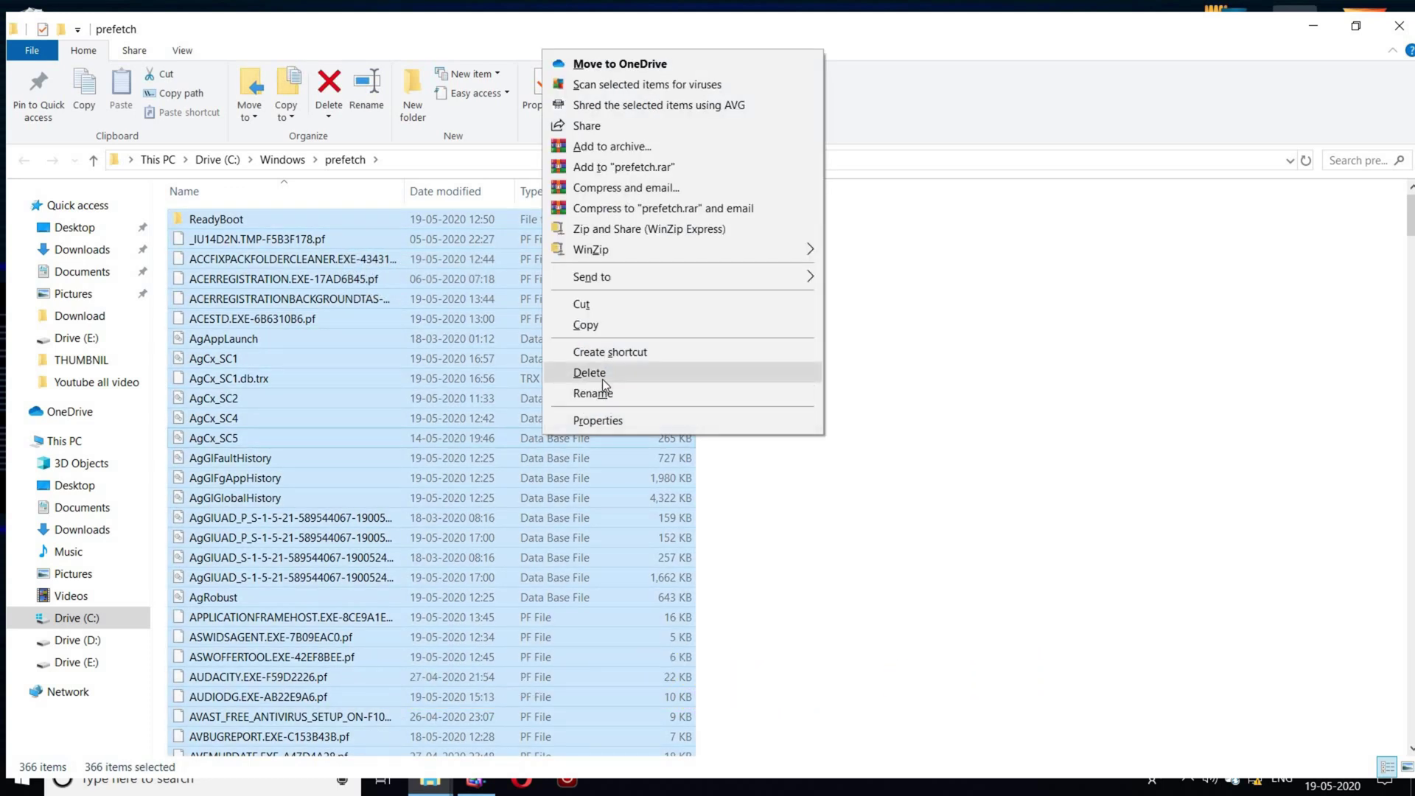
{"action": "left_click", "coordinate": [603, 374]}
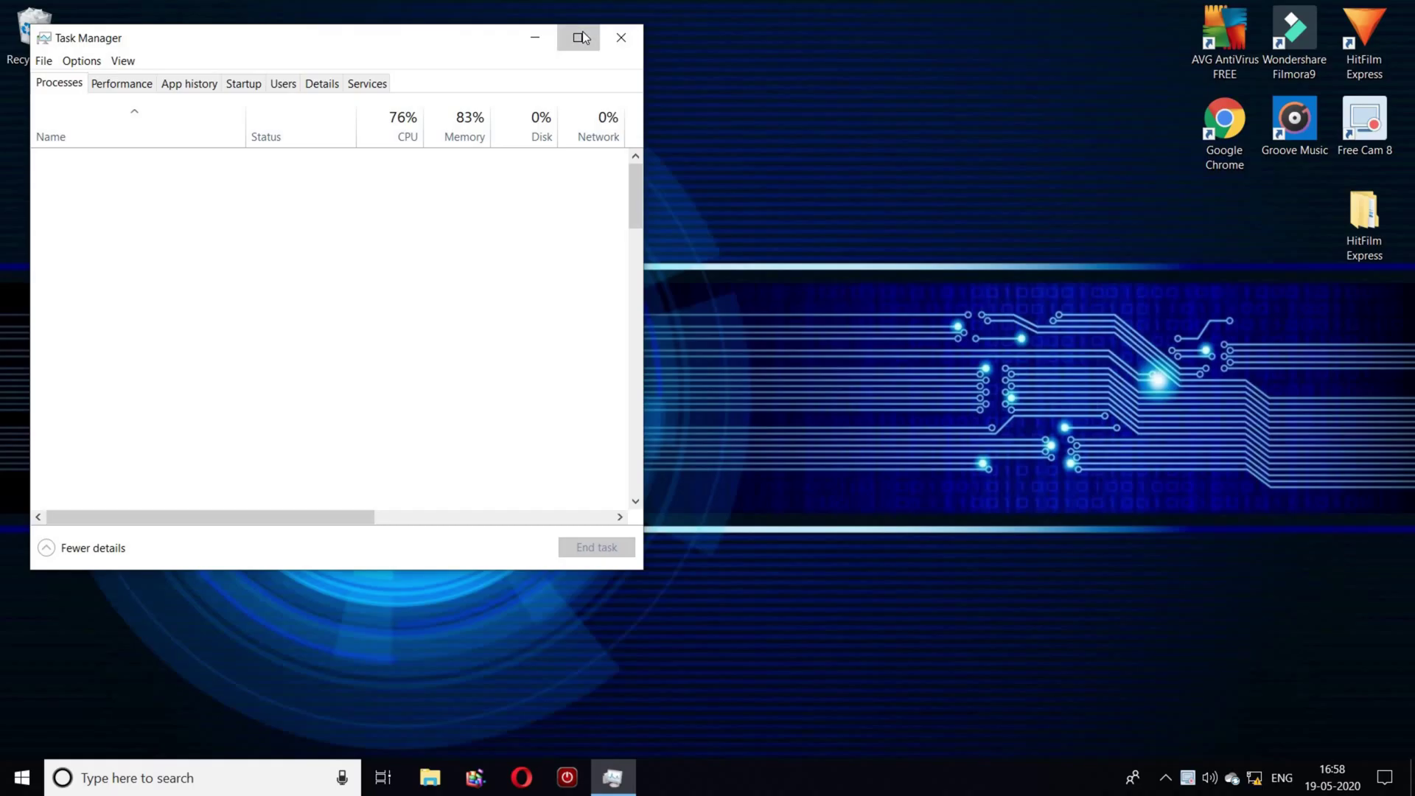
Maximize the Task Manager window
{"action": "left_click", "coordinate": [578, 37]}
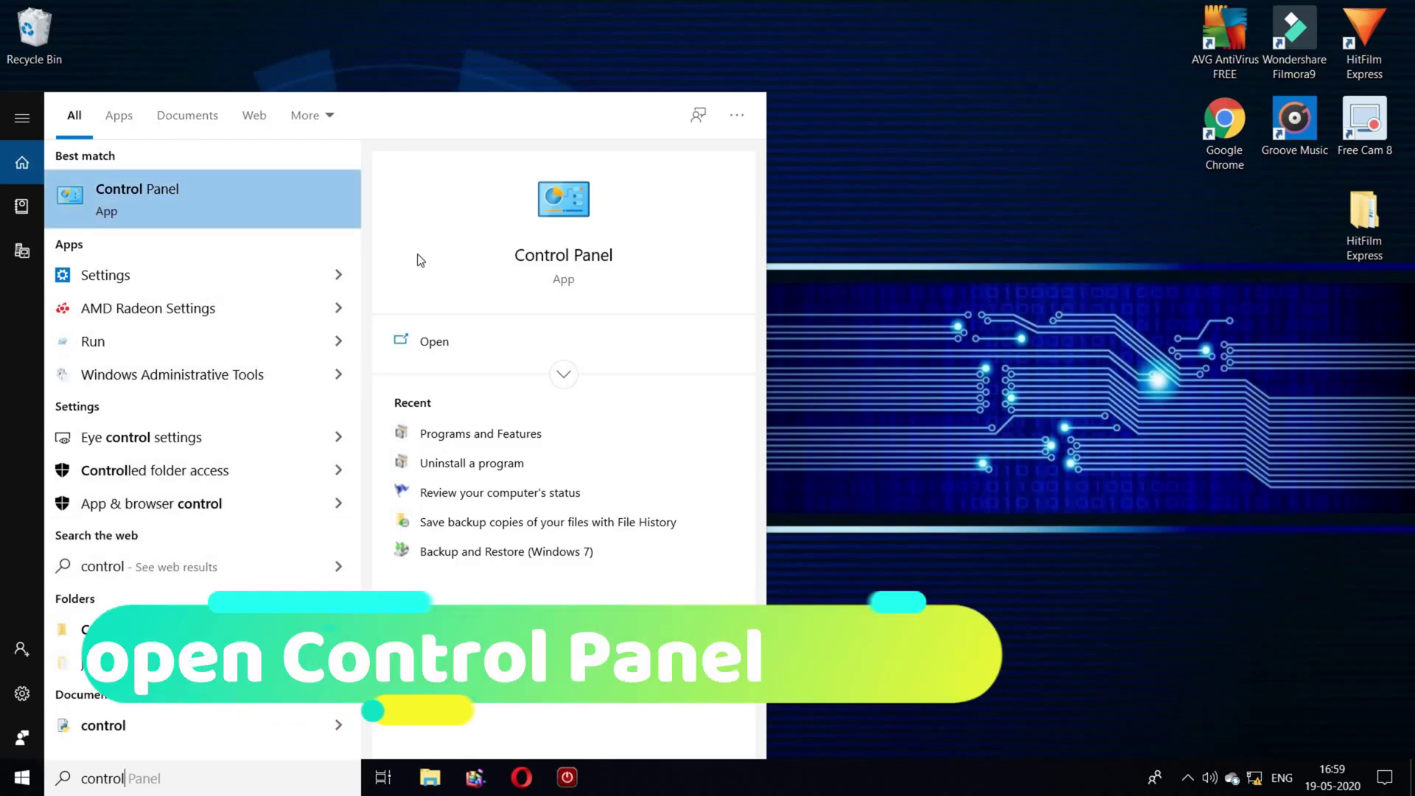
Launch Control Panel from search and maximize its window
{"action": "left_click", "coordinate": [448, 343]}
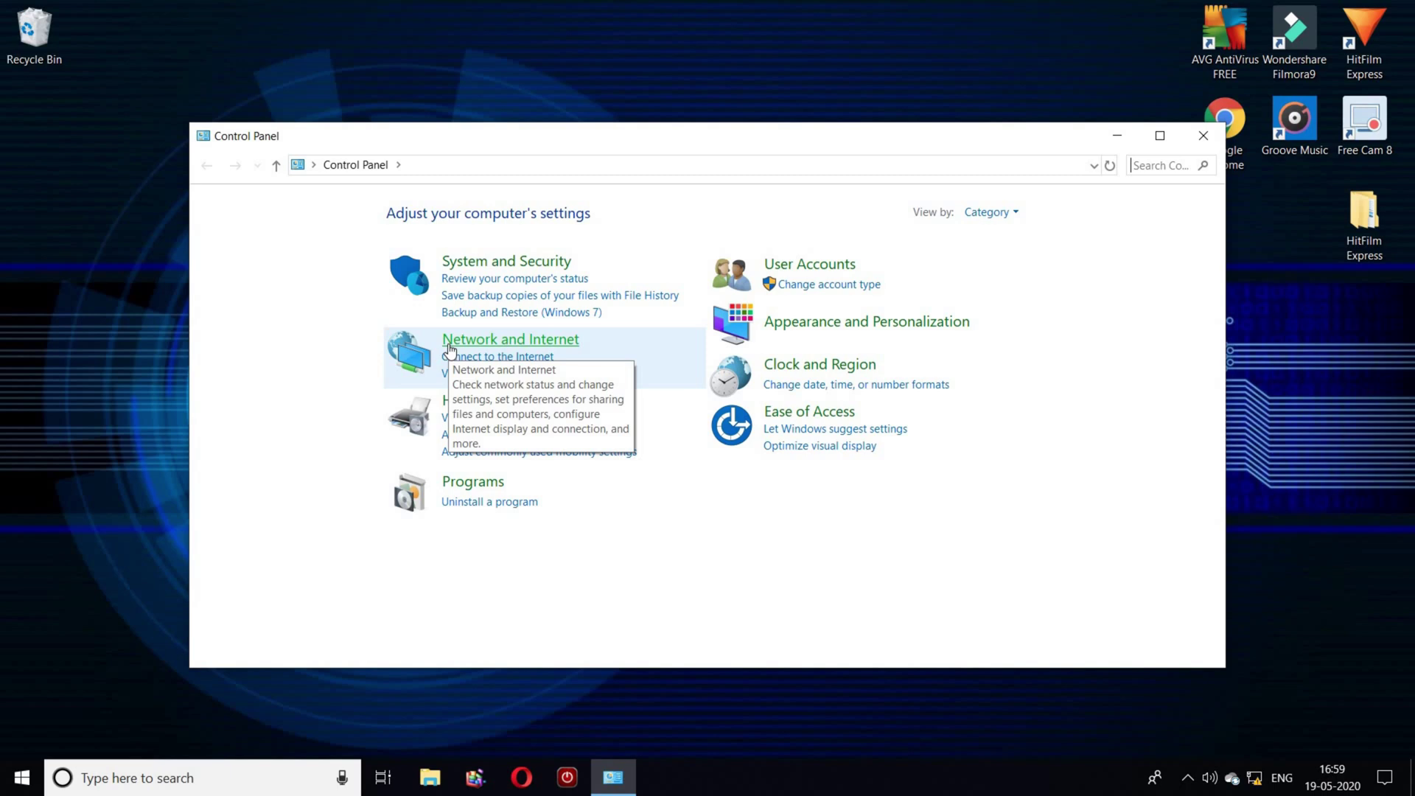
{"action": "left_click", "coordinate": [1160, 137]}
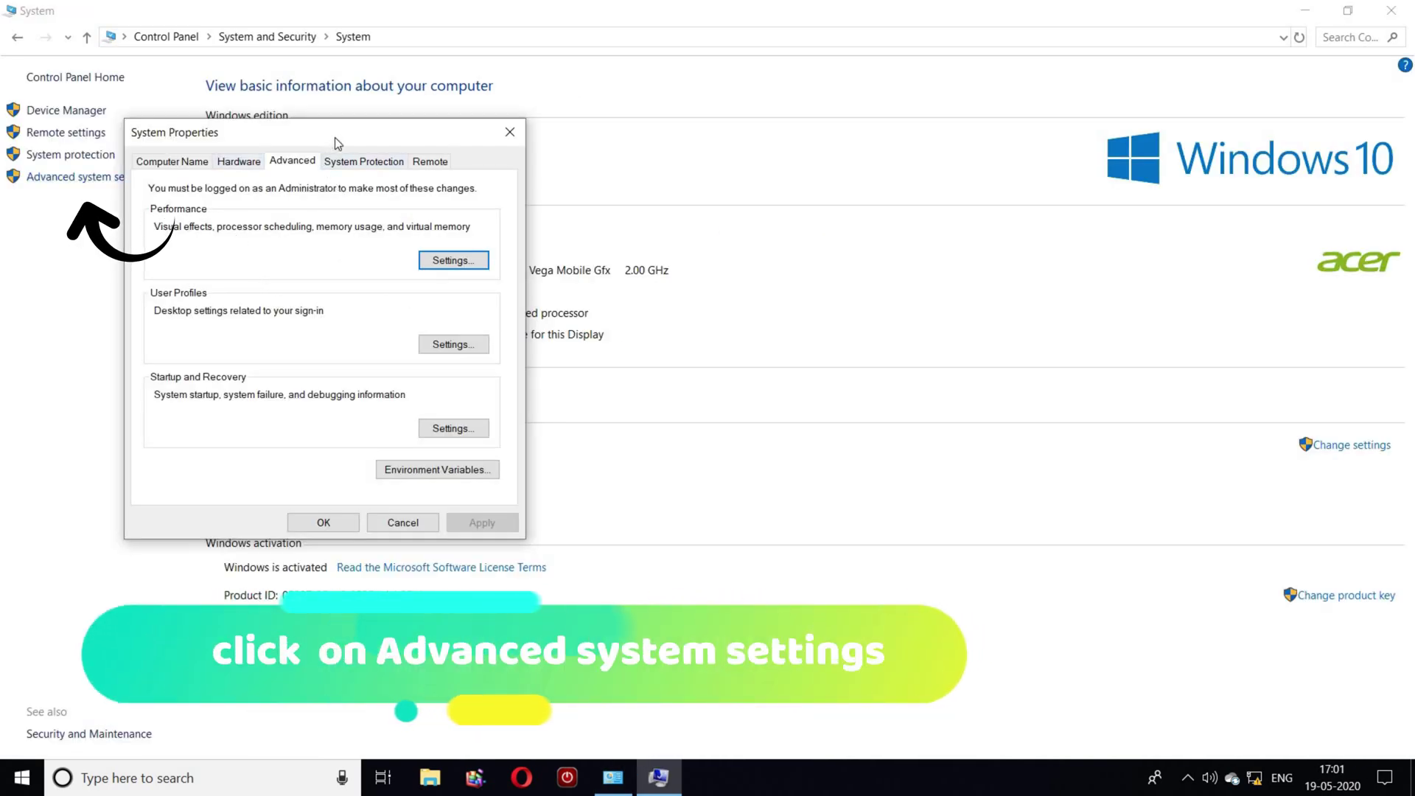
Move the System Properties dialog aside and open the Performance settings
{"action": "left_click_drag", "start_coordinate": [334, 137], "coordinate": [347, 187]}
{"action": "left_click_drag", "start_coordinate": [339, 243], "coordinate": [419, 235]}
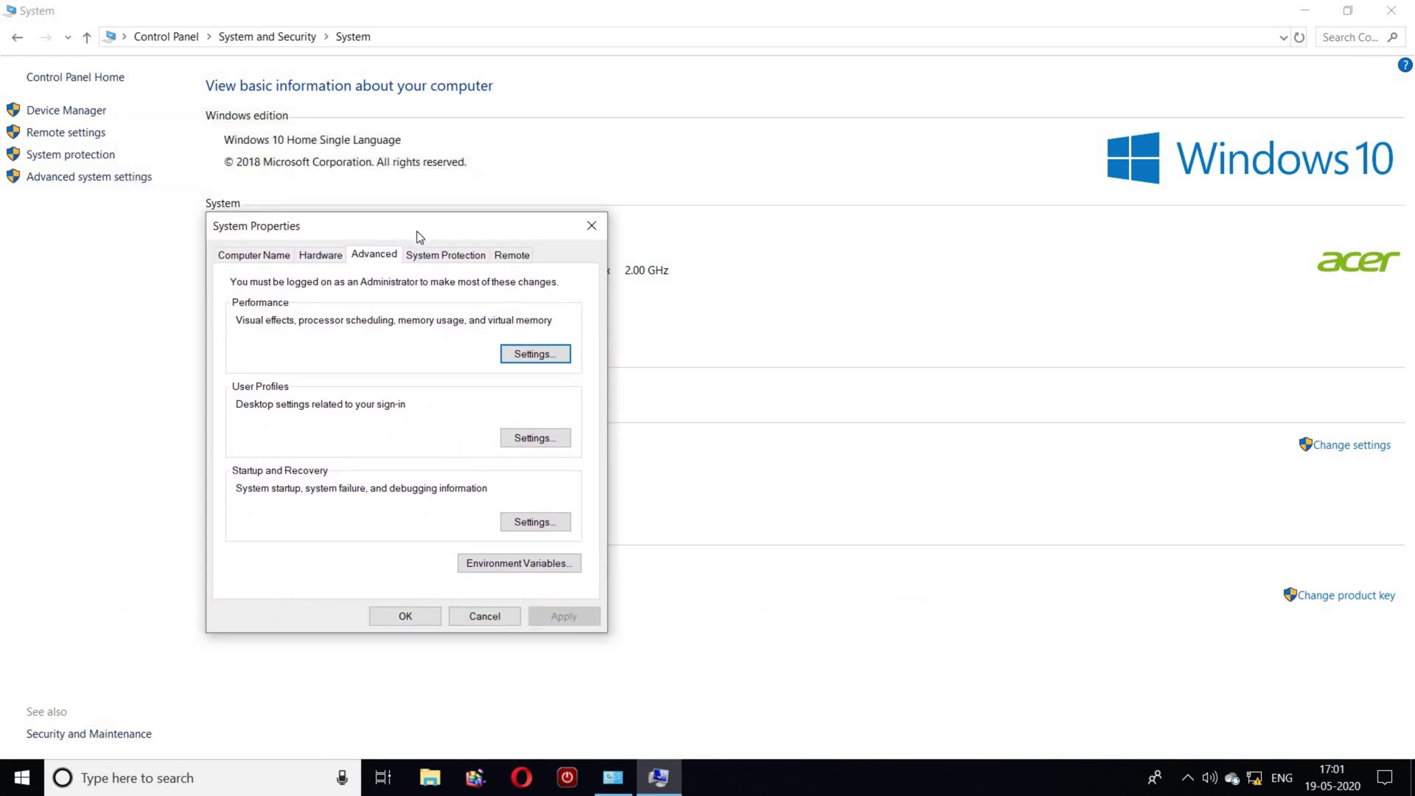
{"action": "left_click", "coordinate": [545, 356]}
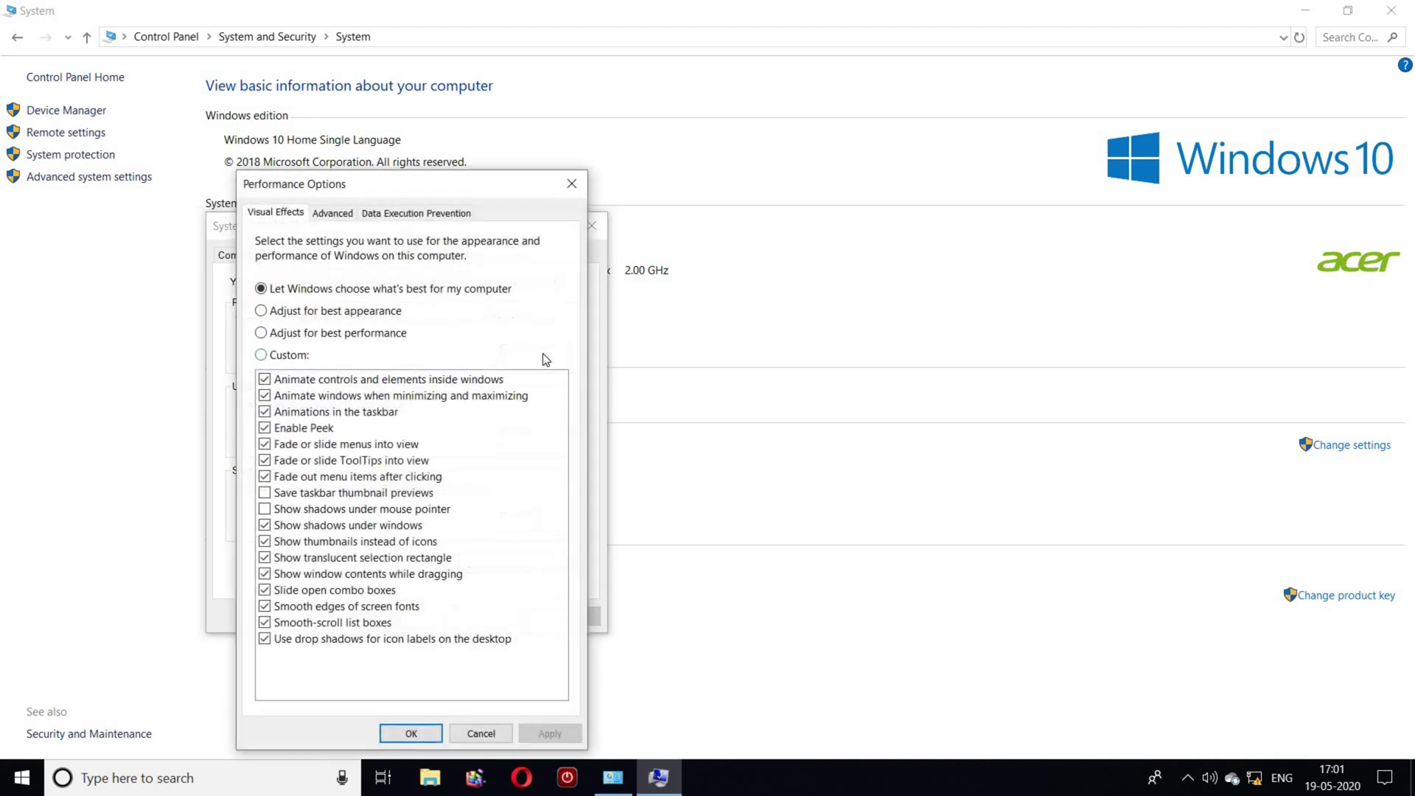